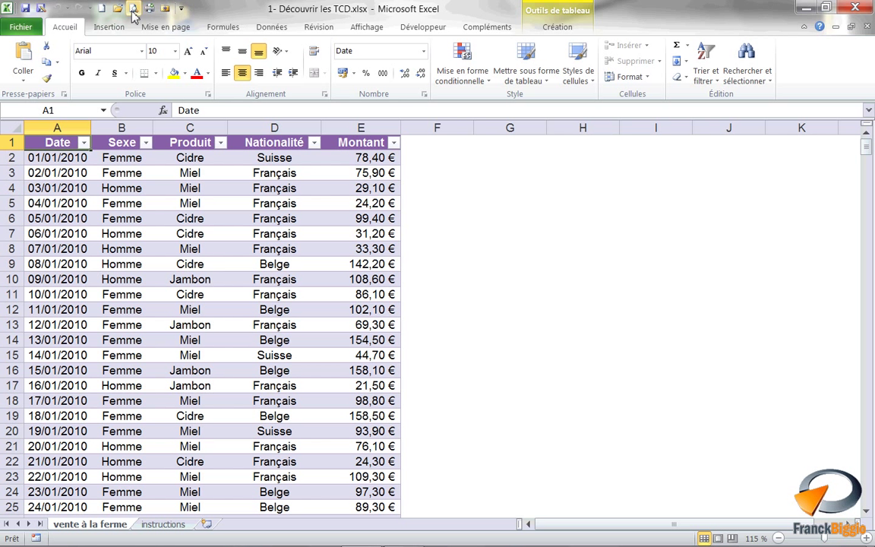
Insert a pivot table from Liste_des_ventes on a new worksheet, Feuil3.
click(114, 29)
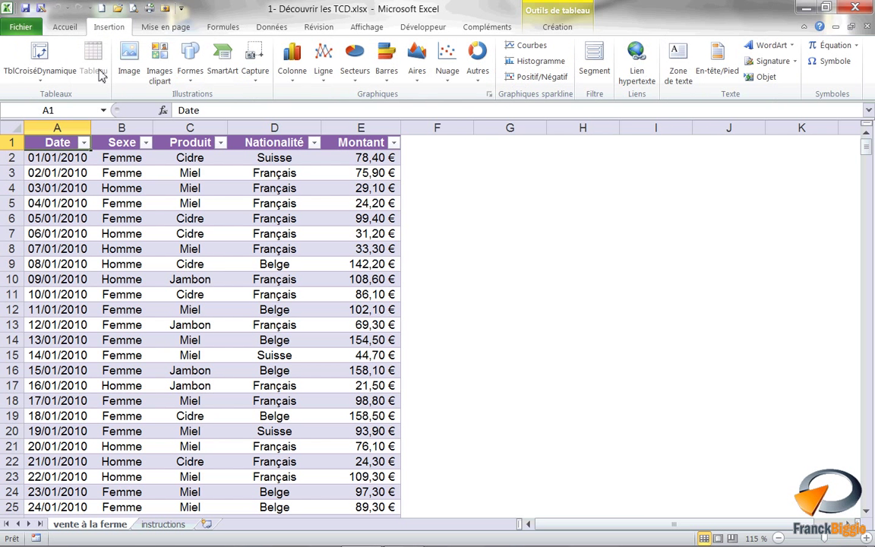
click(41, 57)
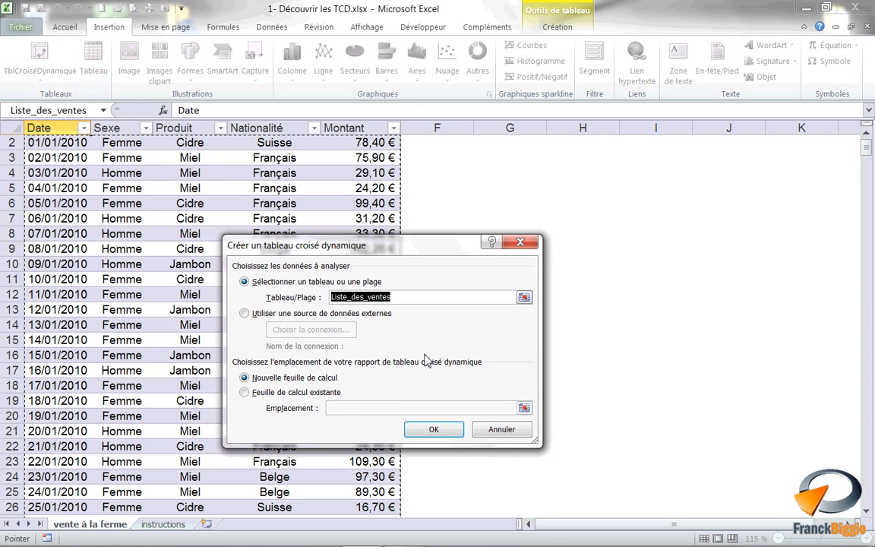
click(434, 430)
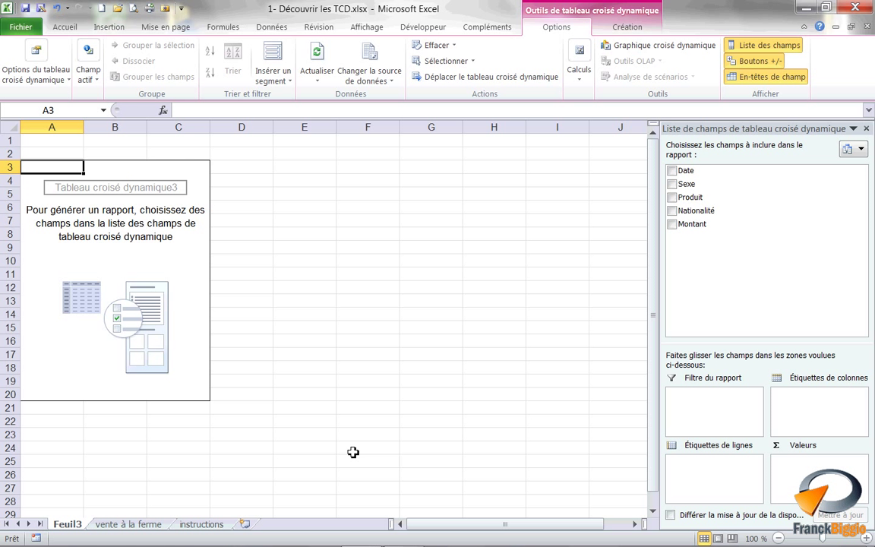
Place the Date field in the Valeurs area so the pivot shows Nombre de Date, 550.
click(673, 173)
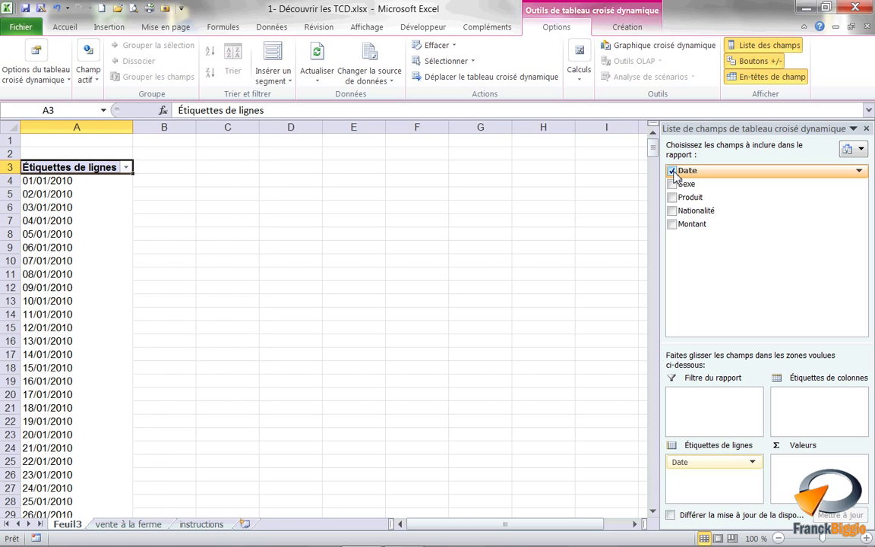
click(673, 171)
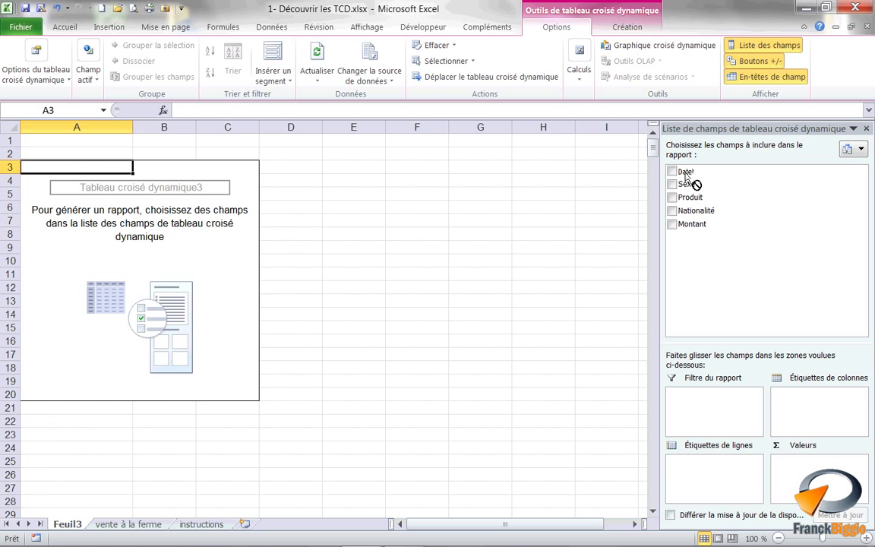
click(672, 172)
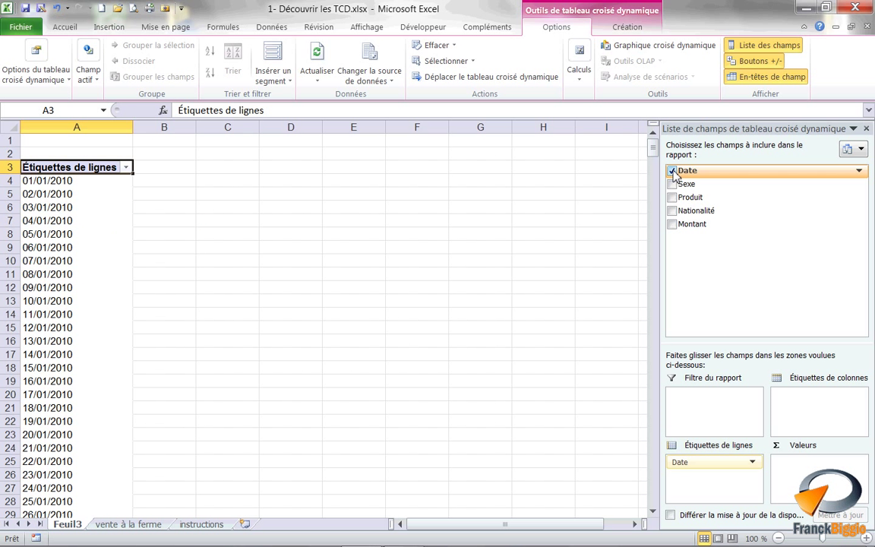
click(672, 172)
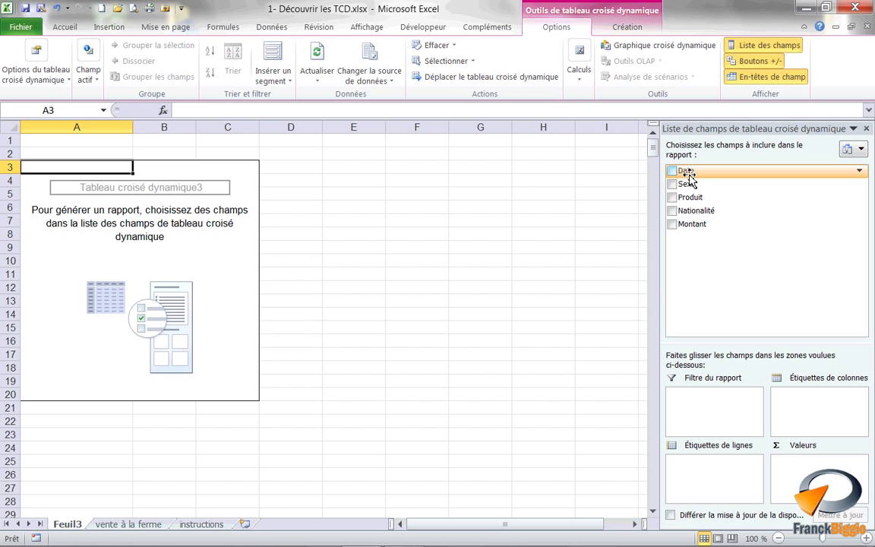
mouse_move(688, 176)
mouse_down()
mouse_move(777, 331)
mouse_move(793, 474)
mouse_move(728, 484)
mouse_move(803, 473)
mouse_up()
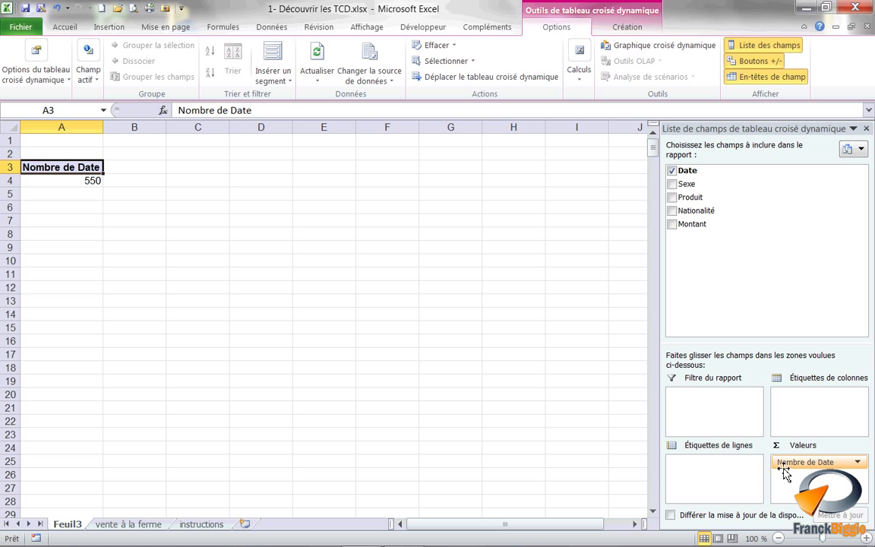
Change the Date value field's summary from count to Min, giving Min de Date 40179.
click(859, 462)
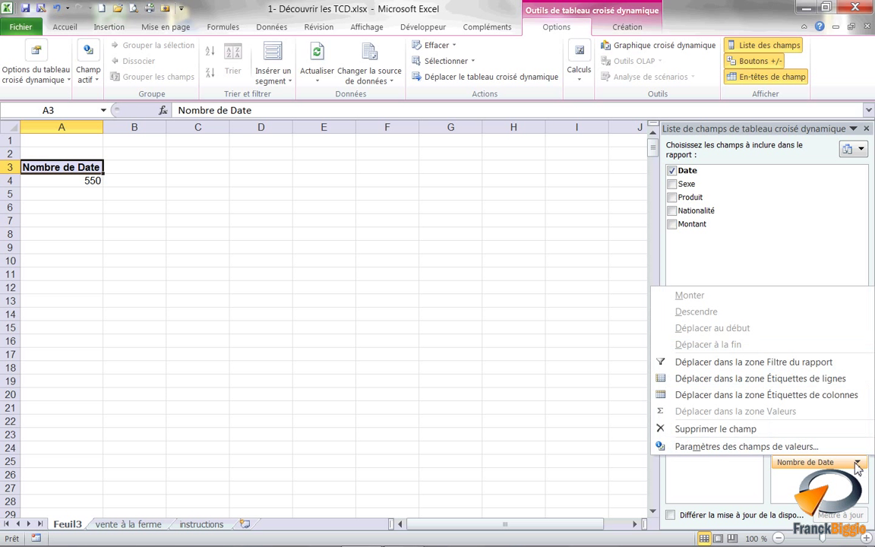
click(760, 447)
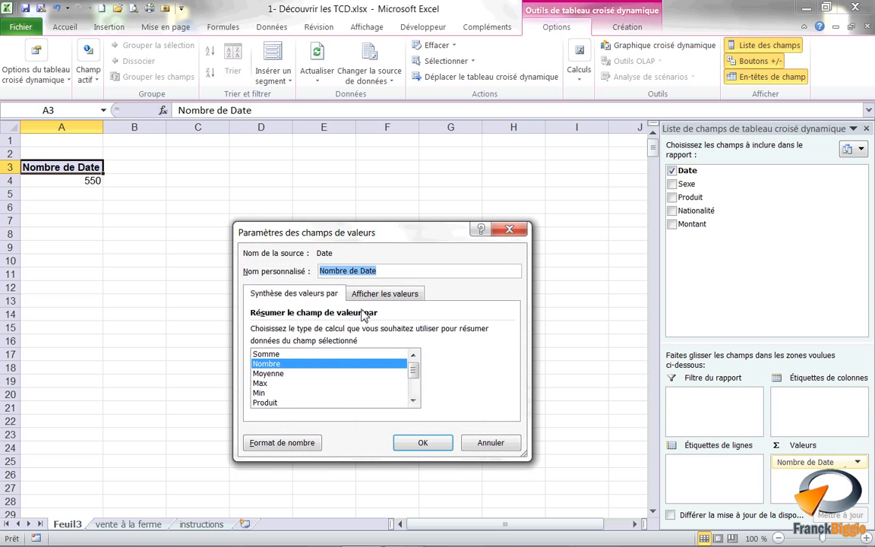
click(272, 394)
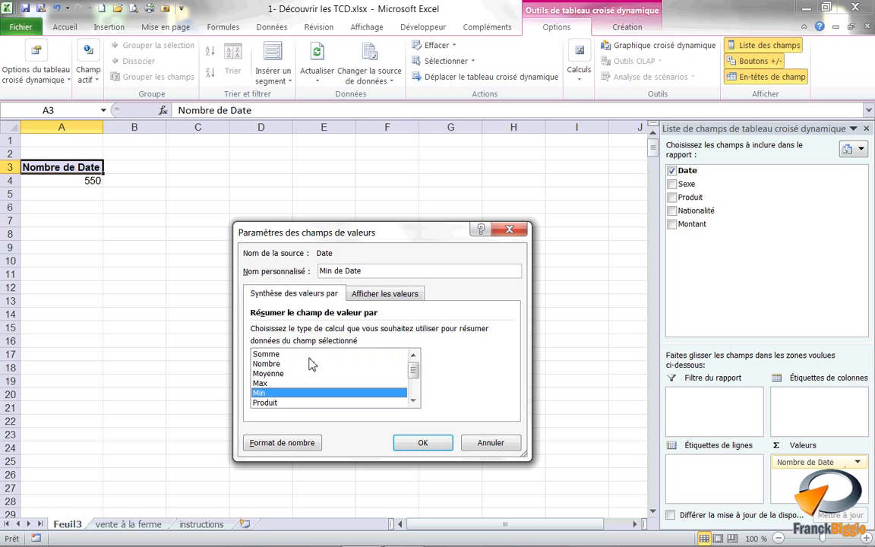
mouse_move(361, 222)
mouse_down()
mouse_move(360, 191)
mouse_move(327, 145)
mouse_up()
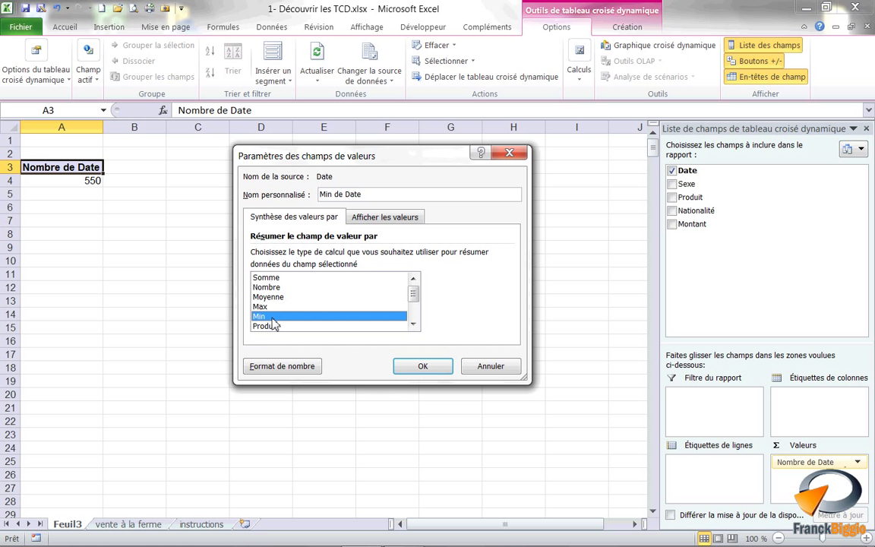
click(423, 367)
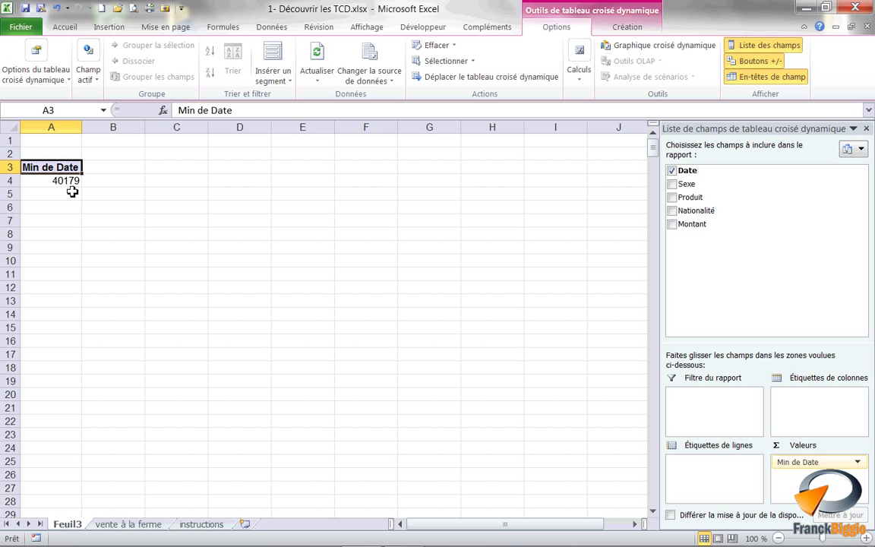
Format Min de Date with the long date format, showing vendredi 1 janvier 2010.
click(858, 464)
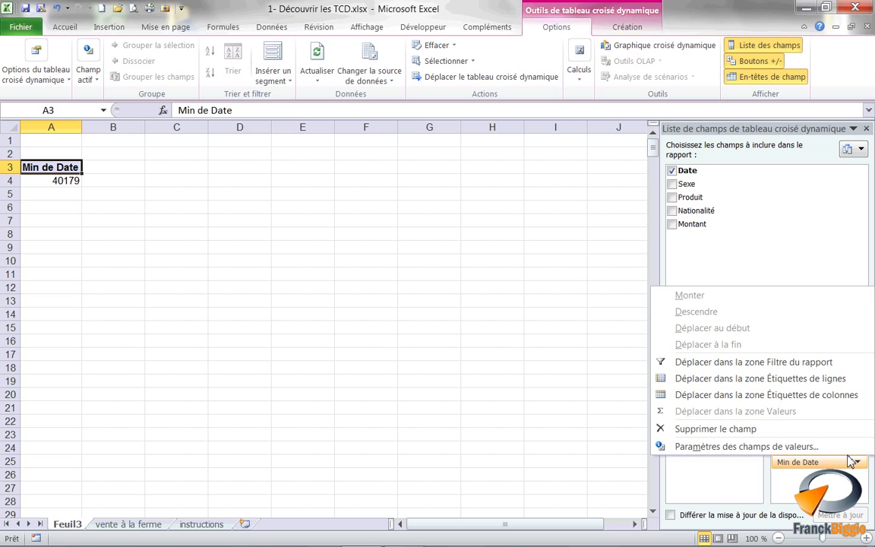
click(847, 447)
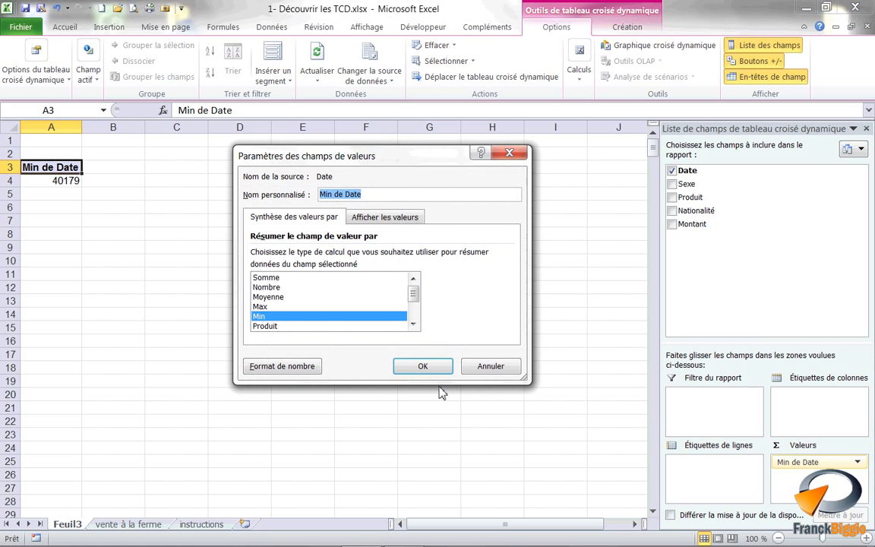
click(295, 368)
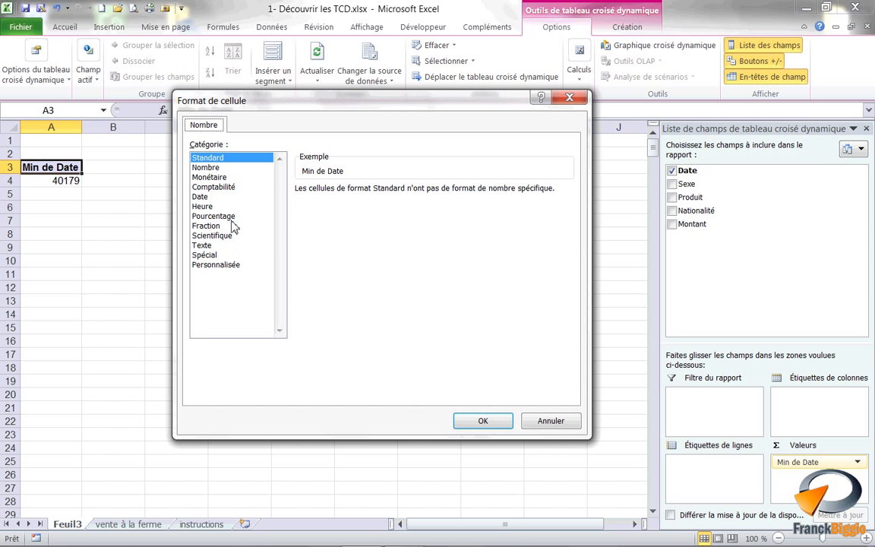
click(205, 198)
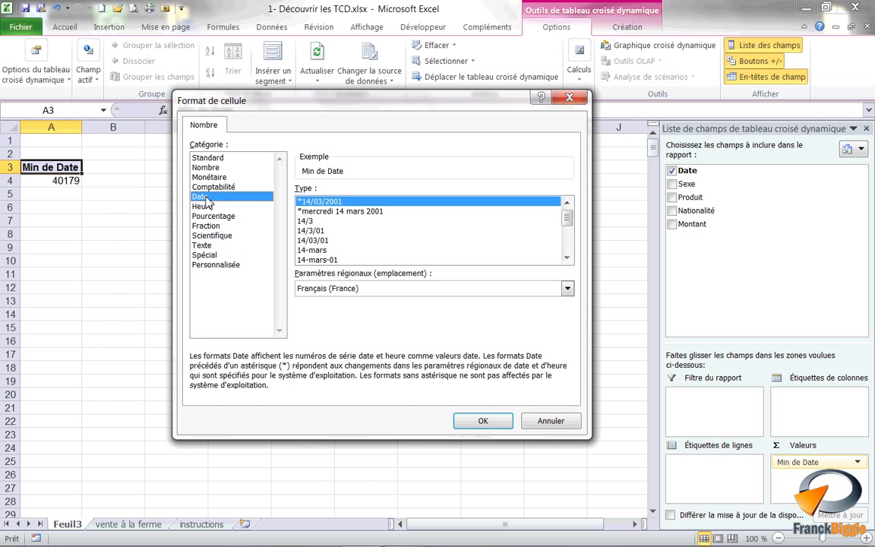
click(309, 212)
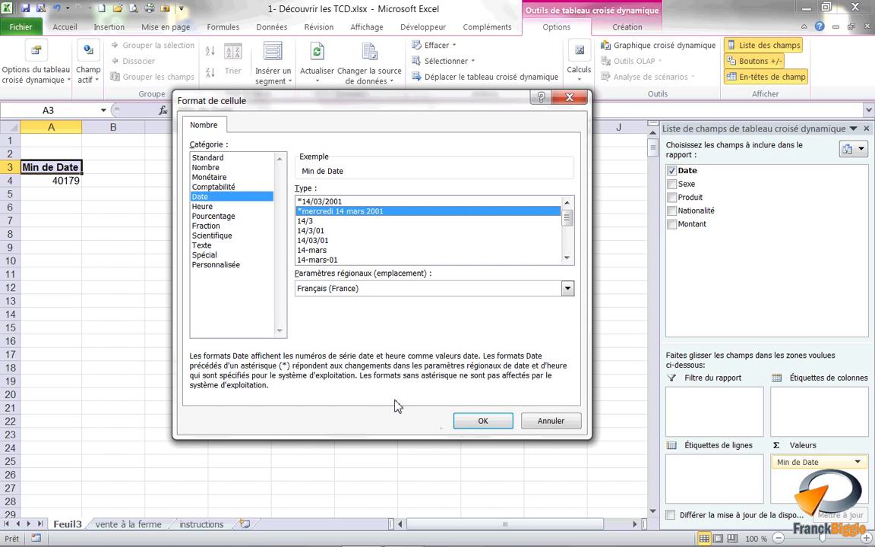
click(480, 422)
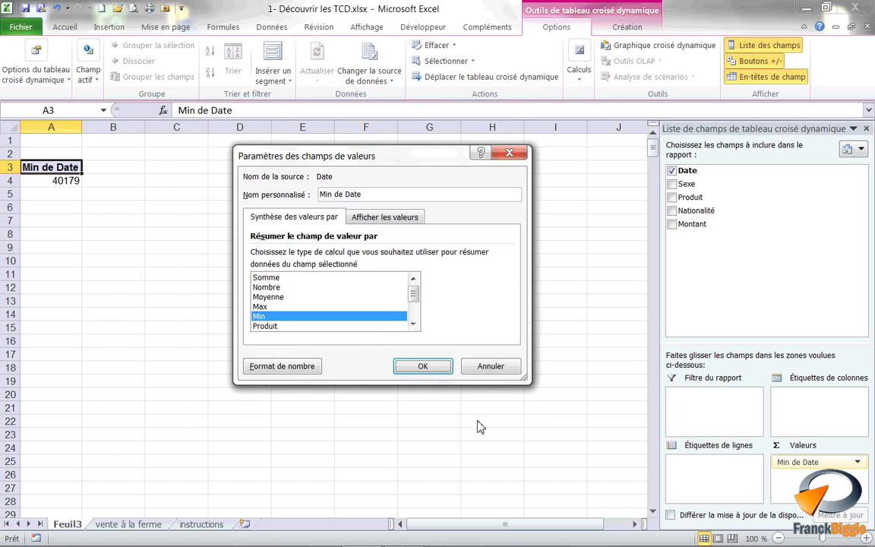
click(440, 367)
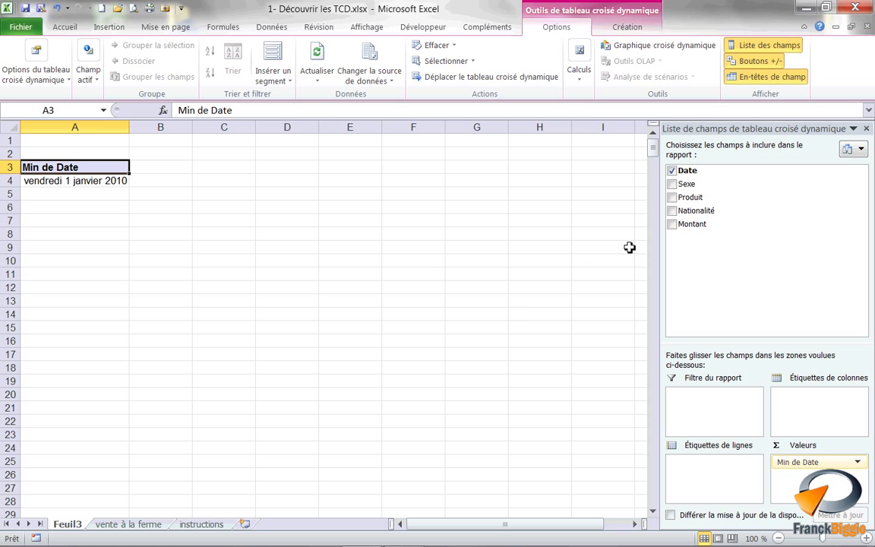
Add Produit as row labels (Cidre, Jambon, Miel), then hide the field list and field headers.
drag(684, 199, 729, 492)
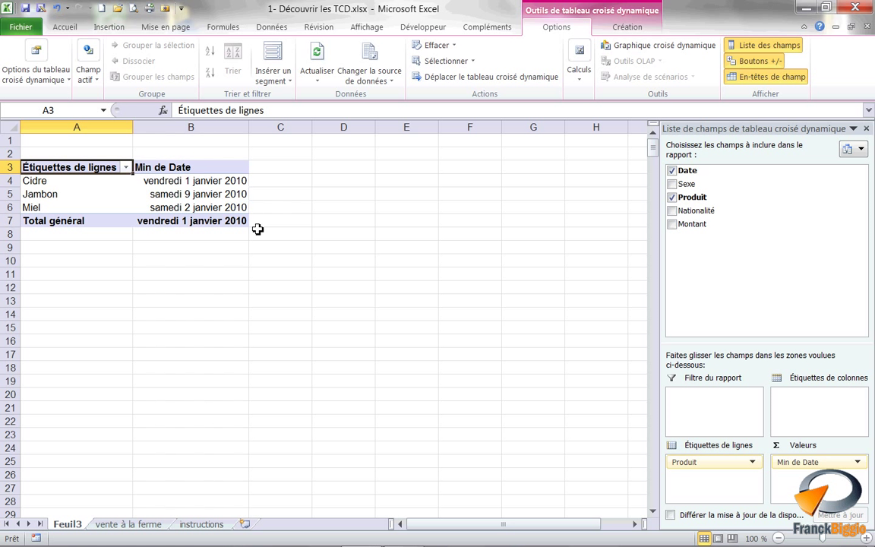
click(756, 47)
click(733, 77)
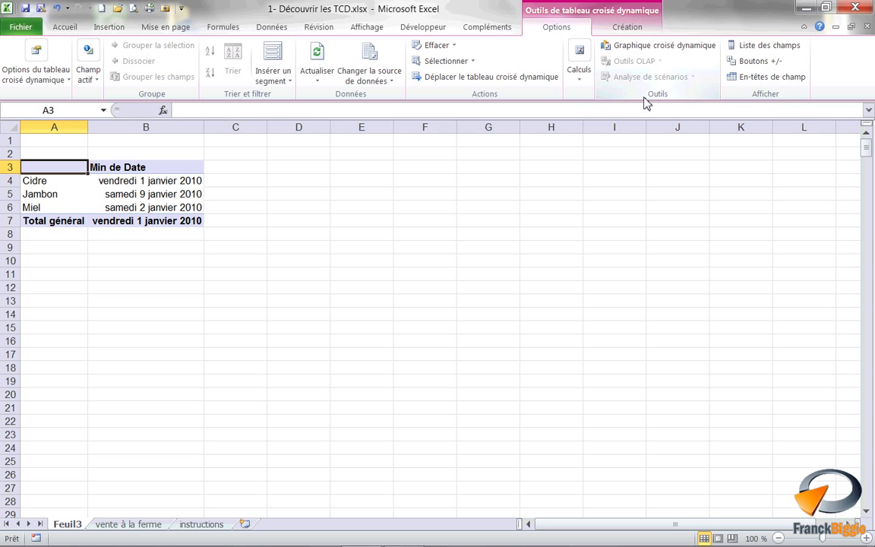
Retitle cell B3 'La date de la première vente' and autofit column B to it.
click(152, 167)
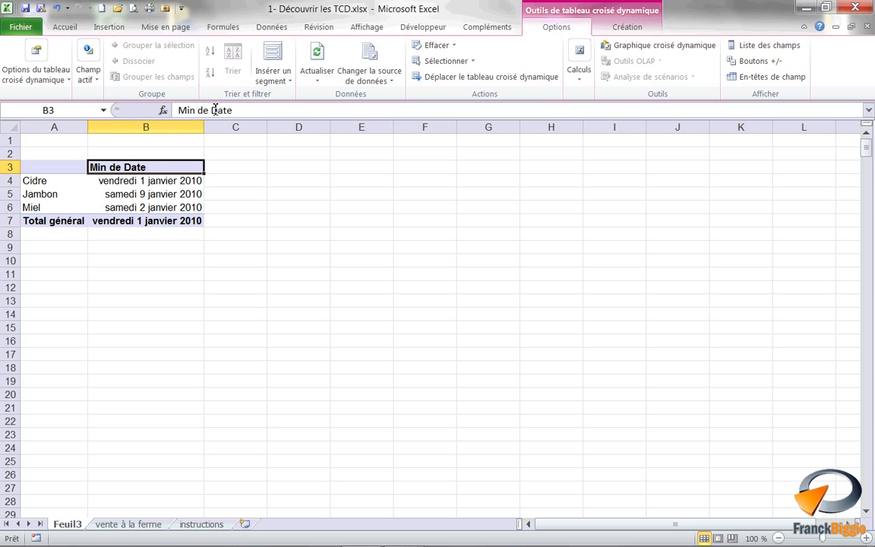
drag(234, 110, 177, 110)
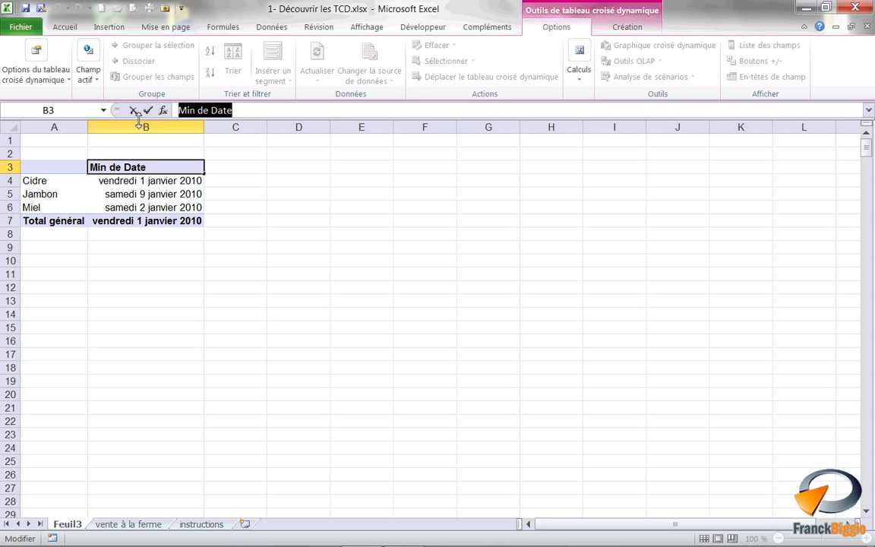
text(La)
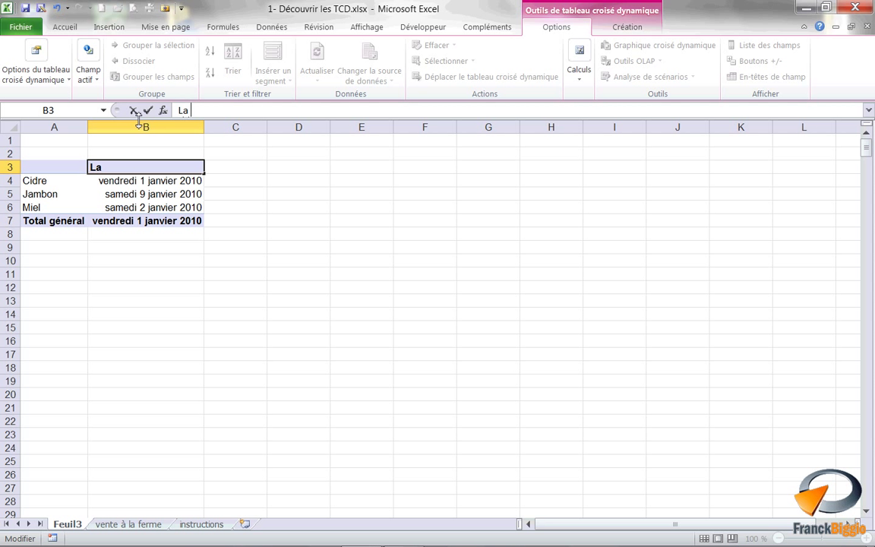
text( date de la première vente)
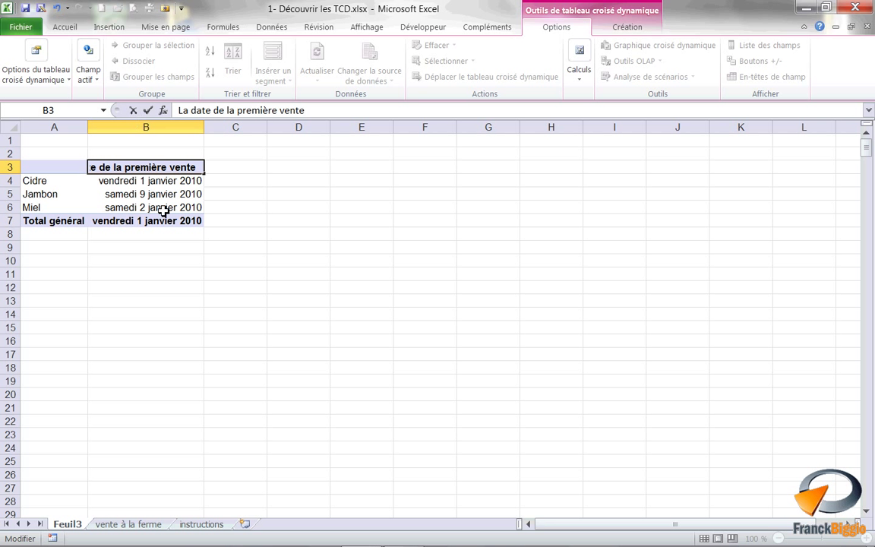
click(165, 210)
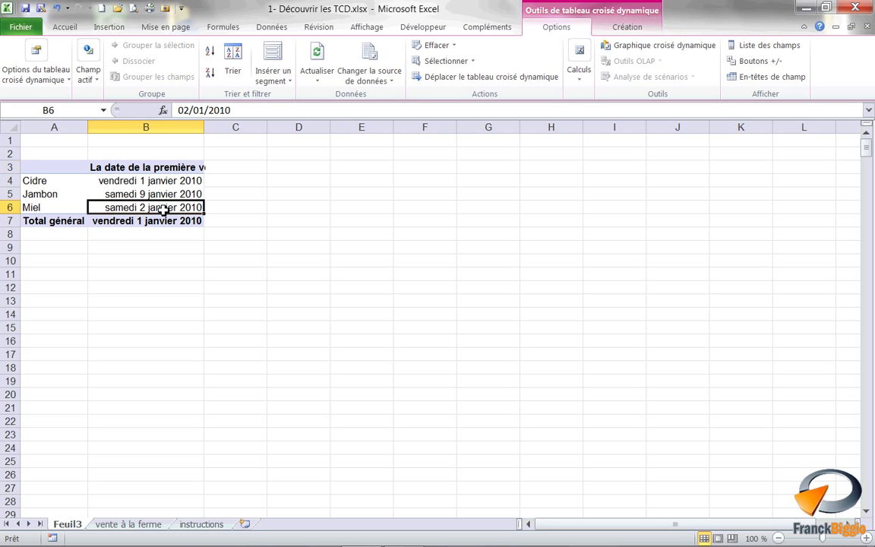
double_click(204, 127)
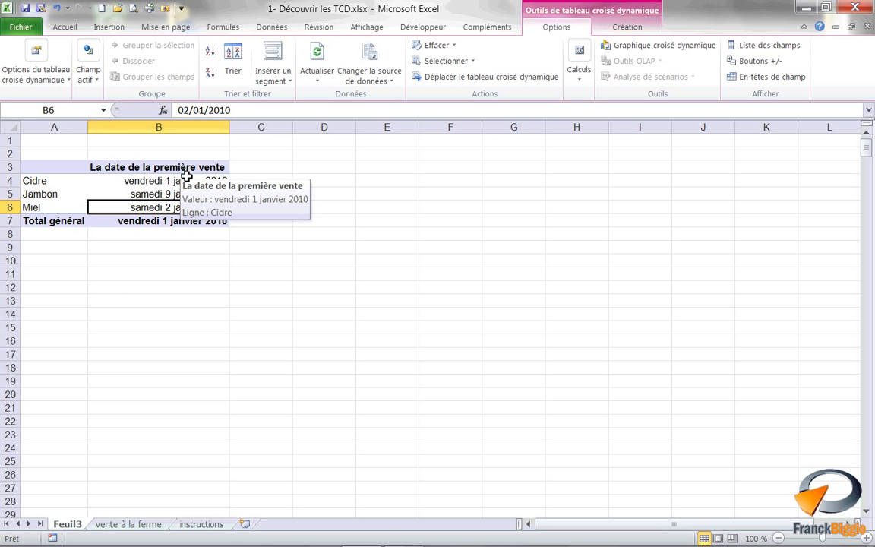
click(623, 28)
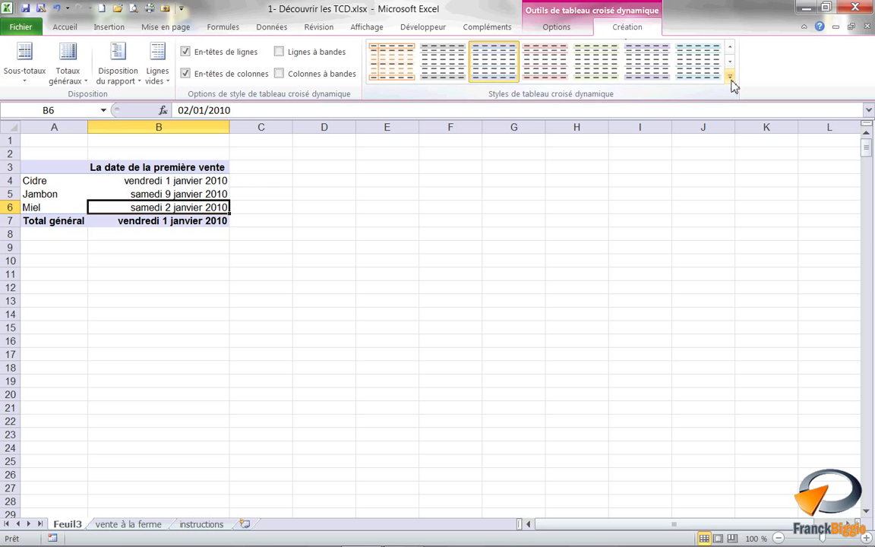
Apply a purple style from the pivot table styles gallery.
click(730, 77)
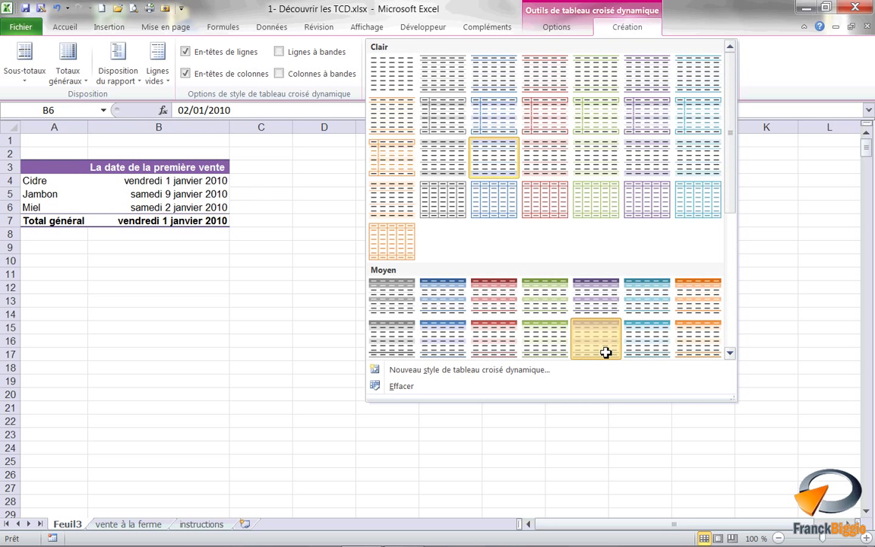
key(Escape)
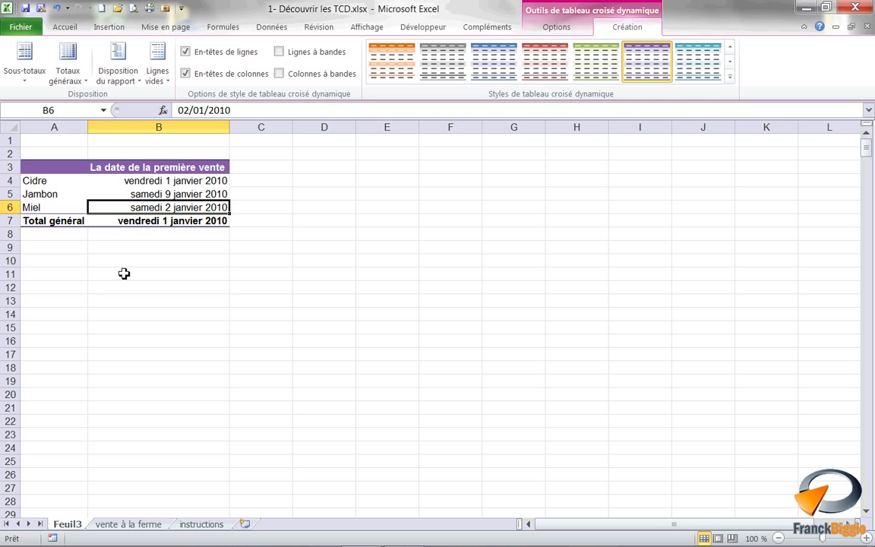
click(120, 181)
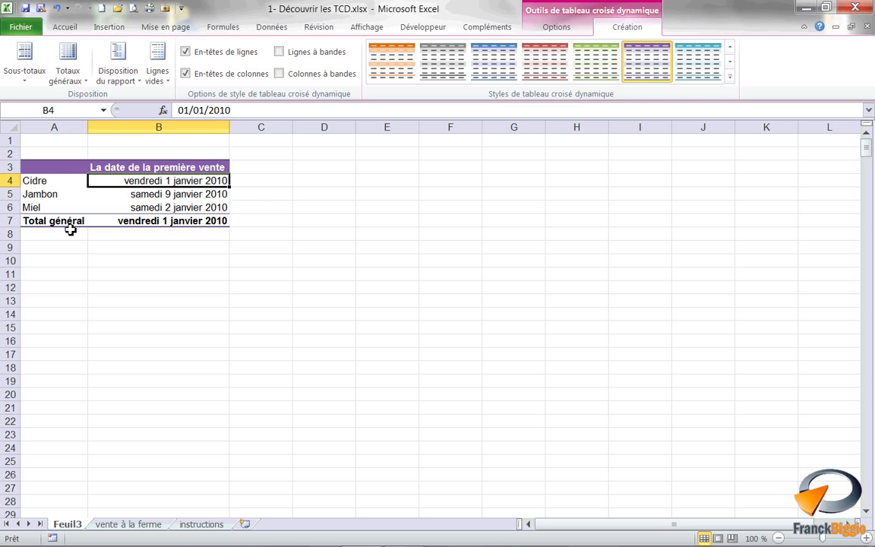